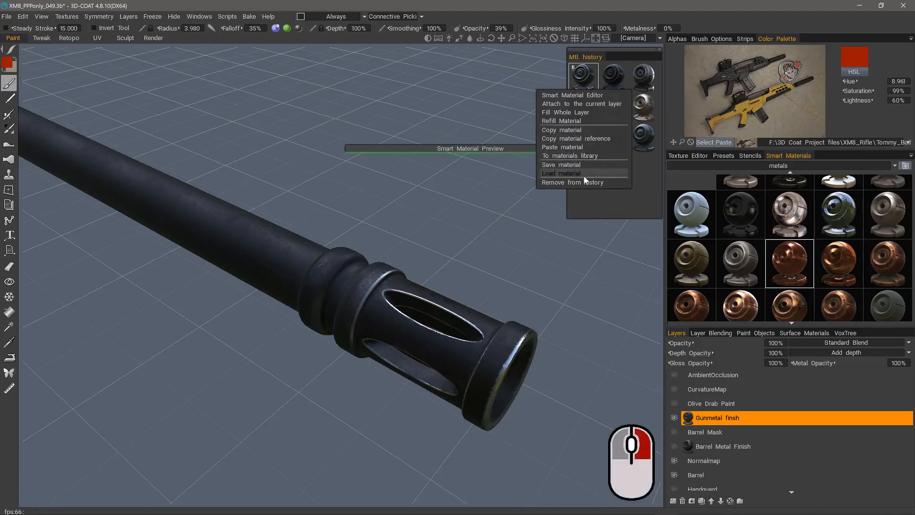
Step: Inspect the layer settings of the metal_gun_01 smart material in the Smart Material Editor and leave them unchanged
click(587, 183)
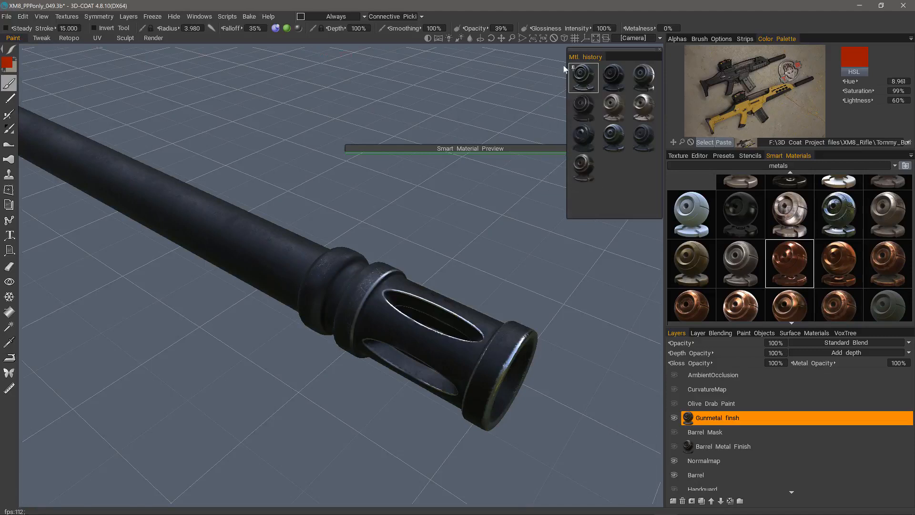
right_click(585, 73)
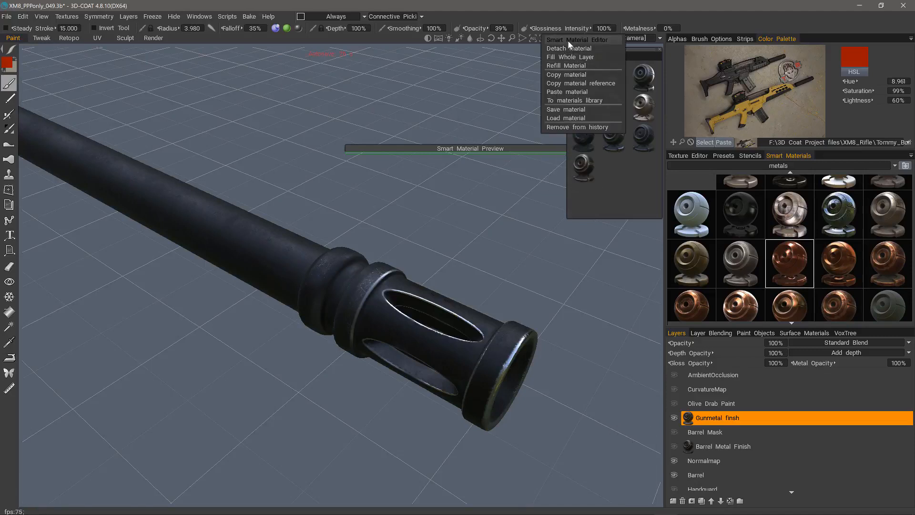
click(551, 41)
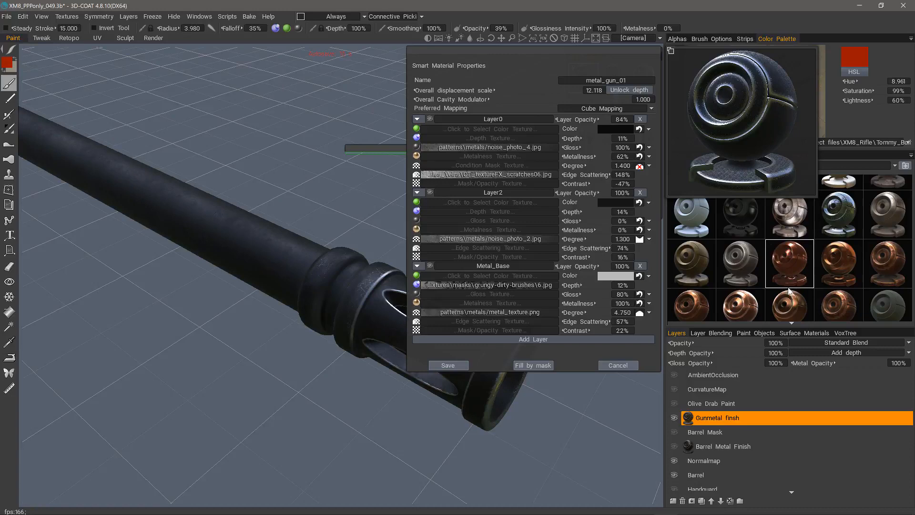
mouse_move(796, 273)
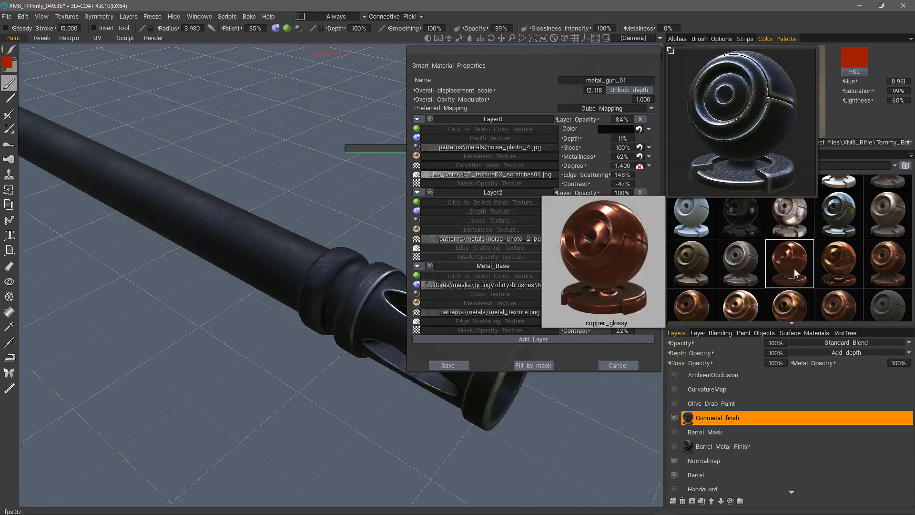
click(619, 365)
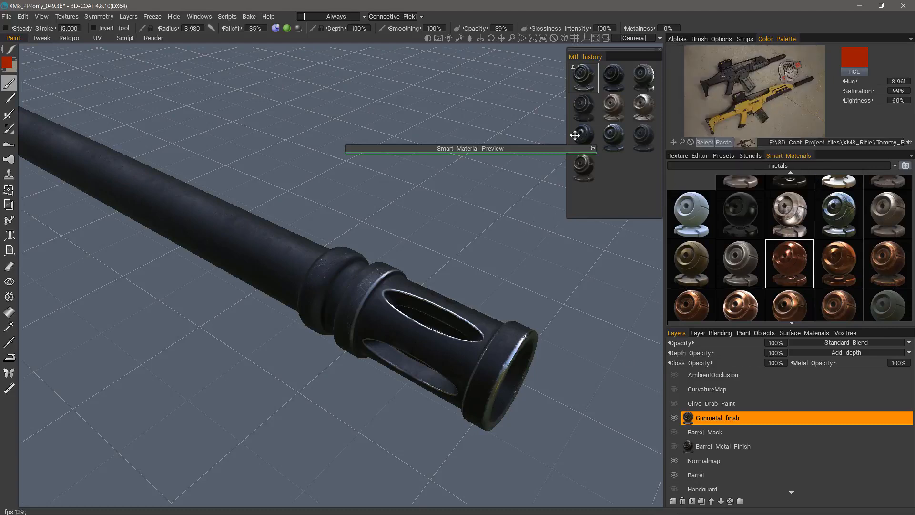
Step: Review the attached gunmetal material's options and browse to the end of the metals smart material library
right_click(584, 76)
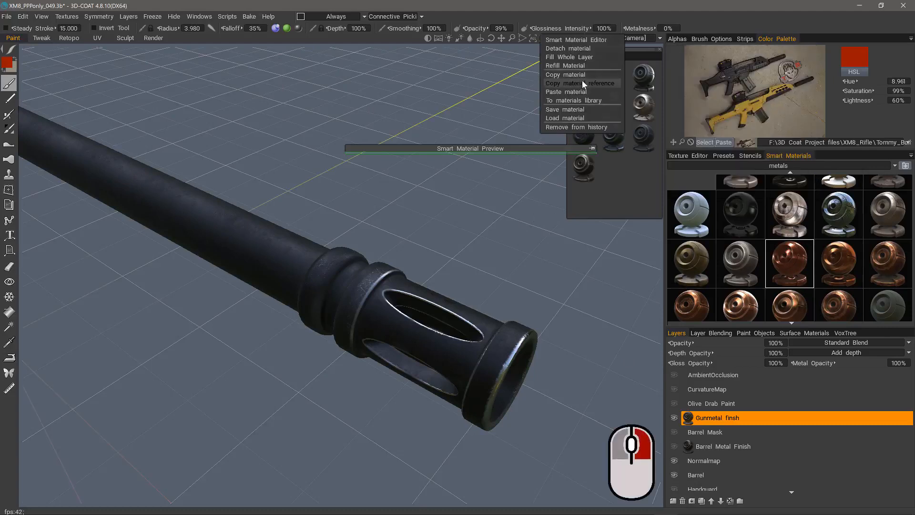
click(440, 99)
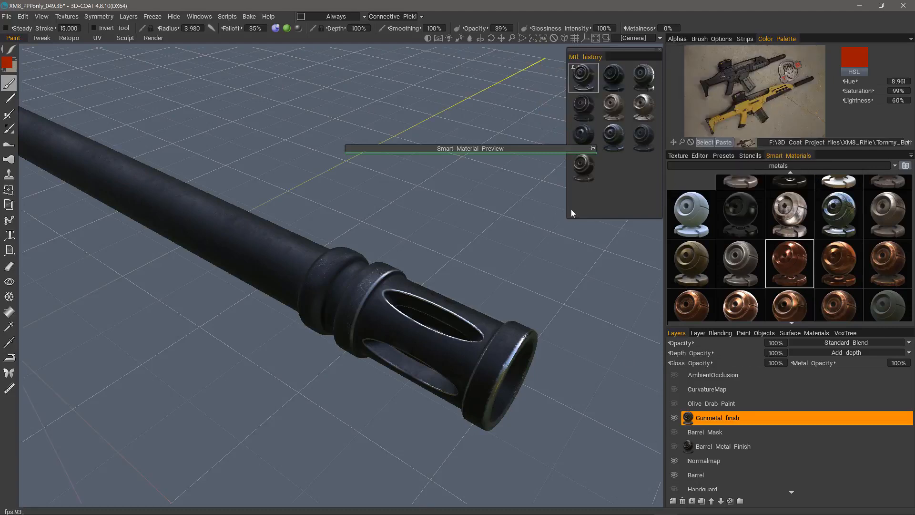
click(793, 324)
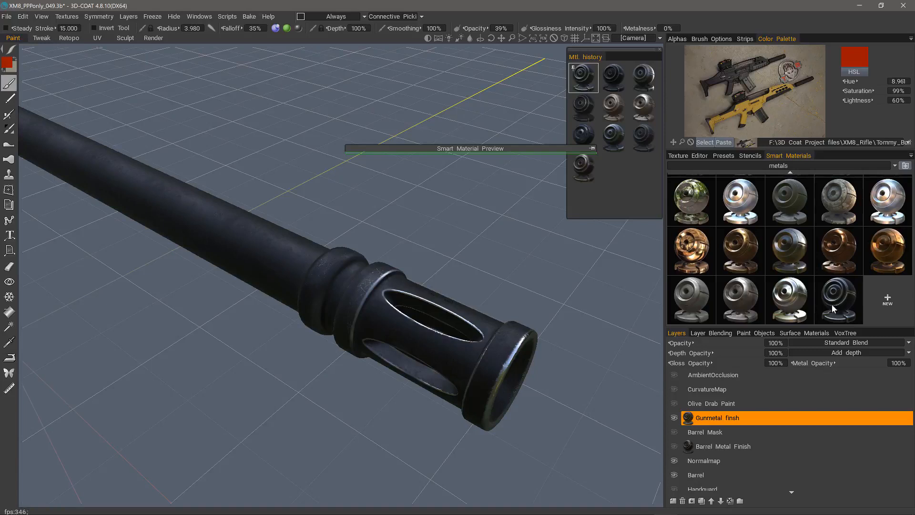
mouse_move(841, 300)
drag(541, 147, 502, 121)
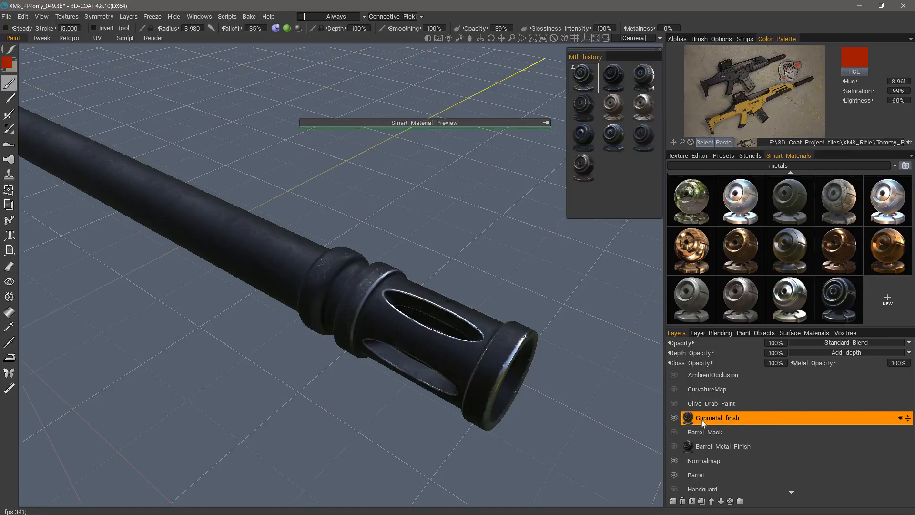
mouse_move(702, 419)
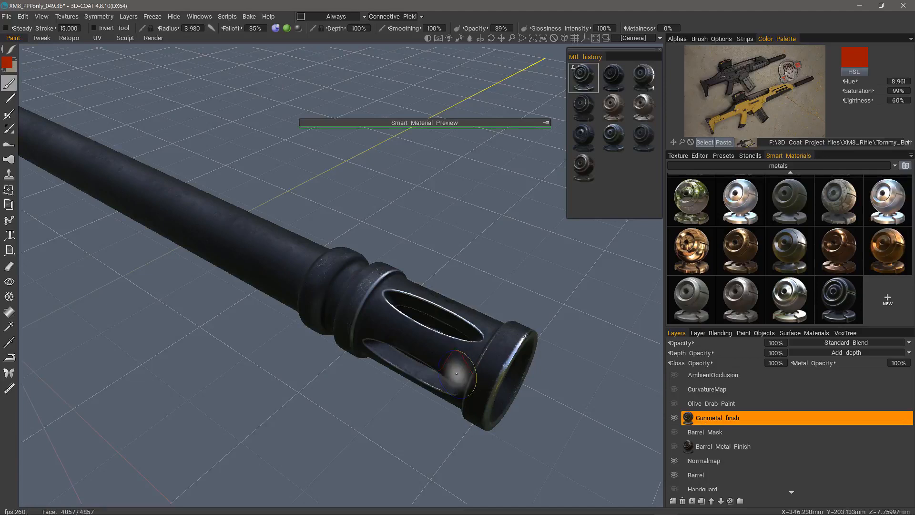
click(67, 17)
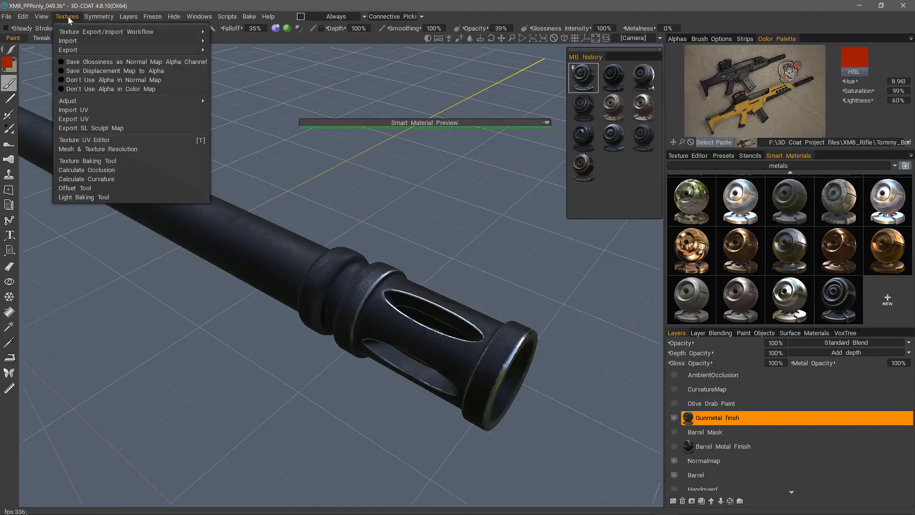
click(127, 150)
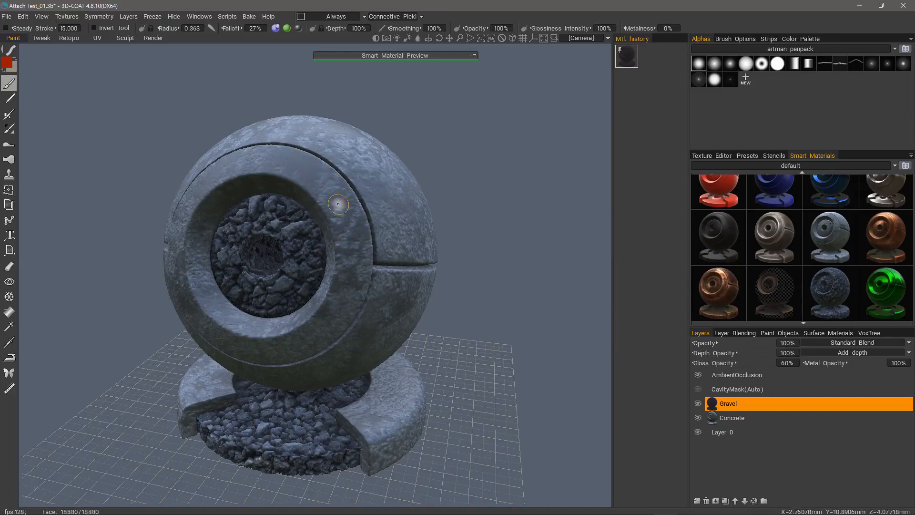
Step: Change the mesh and texture resolution of the initialShadingGroup UV set to 4096 by 4096
click(67, 16)
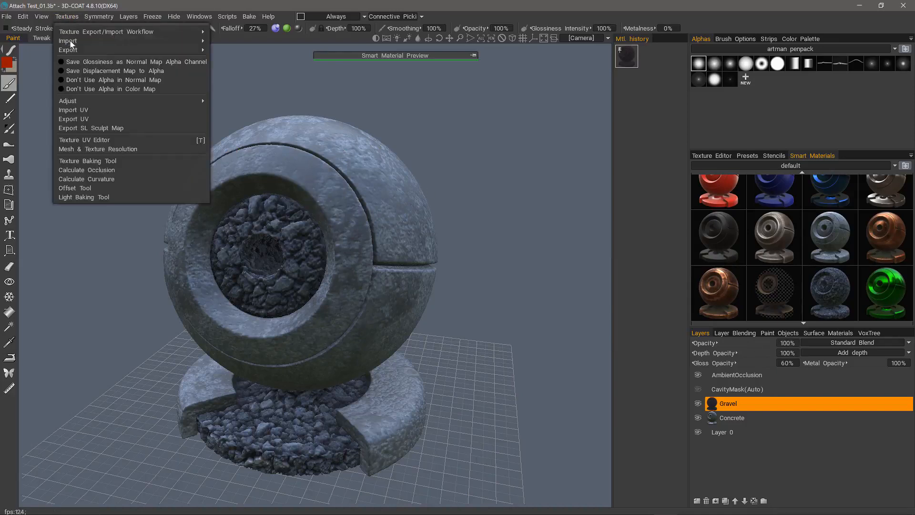
click(98, 149)
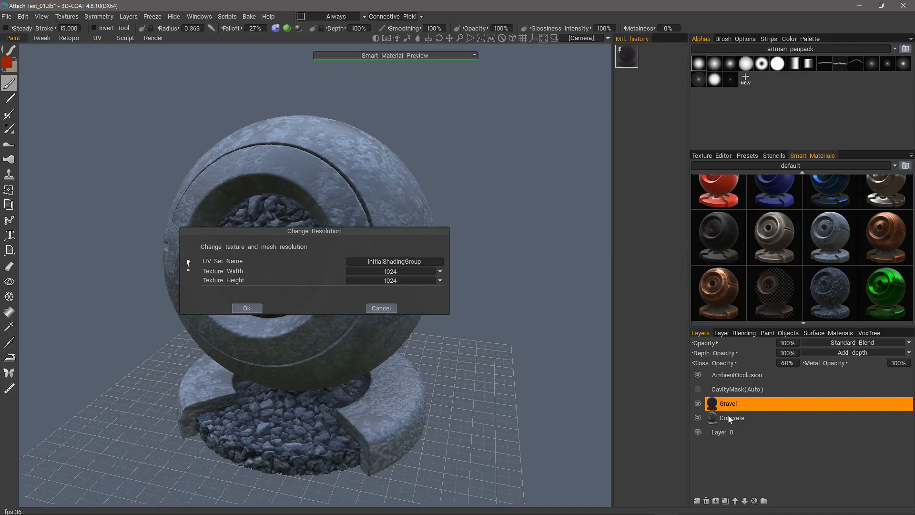
click(394, 272)
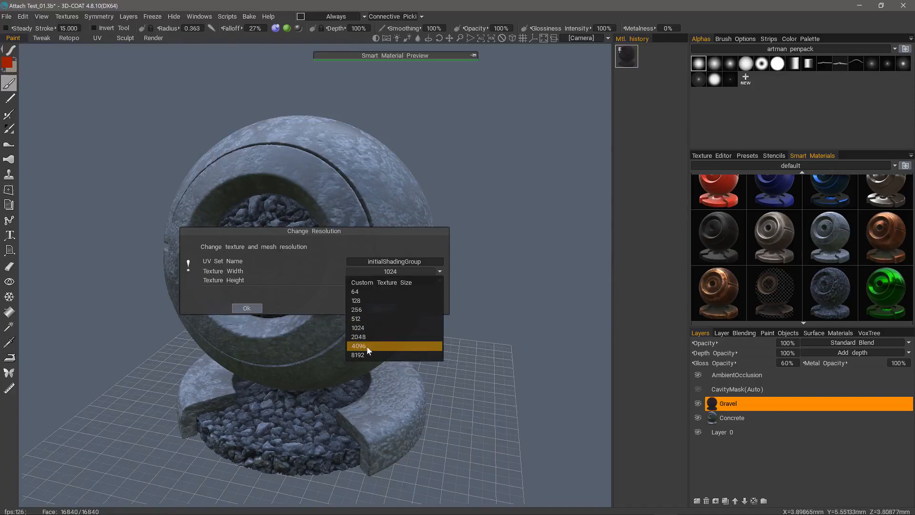
click(370, 346)
click(396, 281)
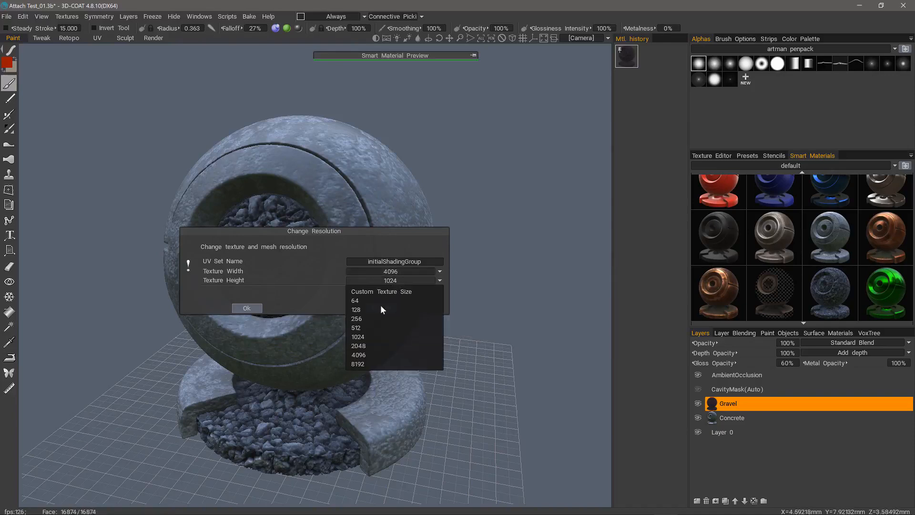
click(365, 354)
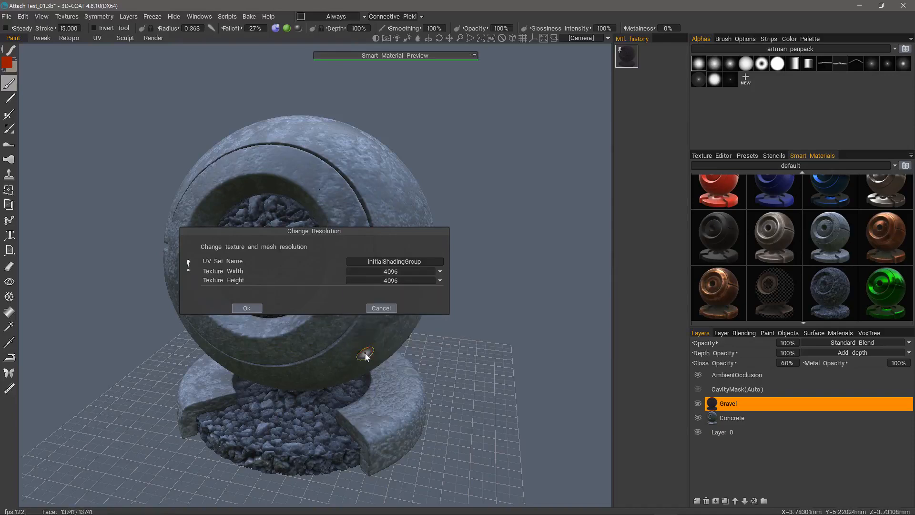
click(247, 308)
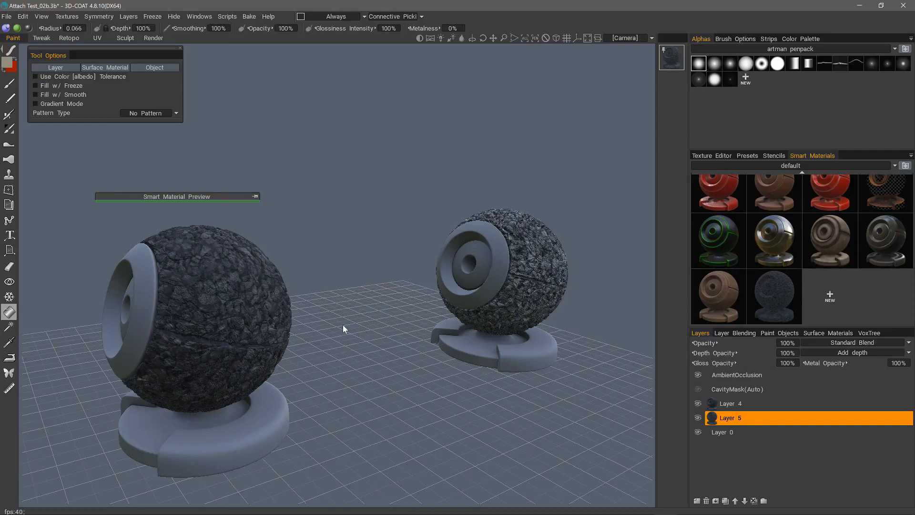
Step: Check which smart materials are attached to Layer 4 and Layer 5, and hide Layer 5
ctrl+click(719, 404)
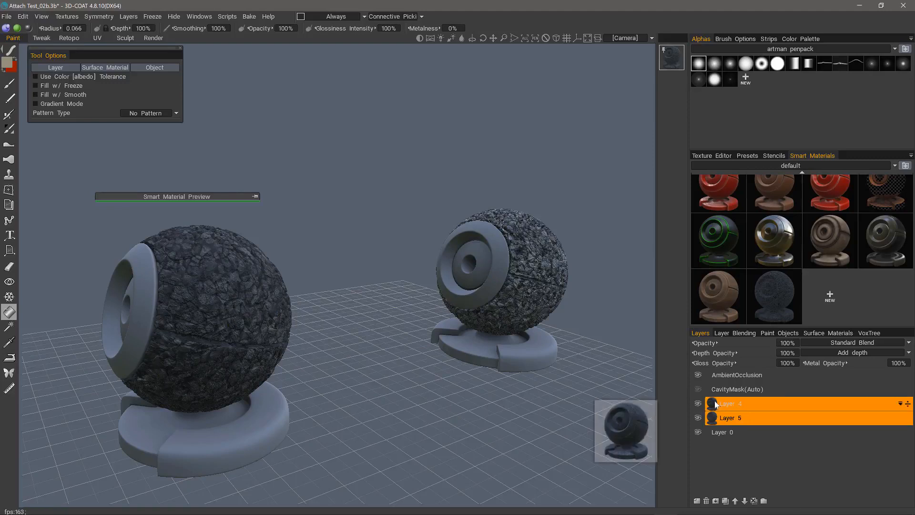
ctrl+click(715, 403)
click(698, 417)
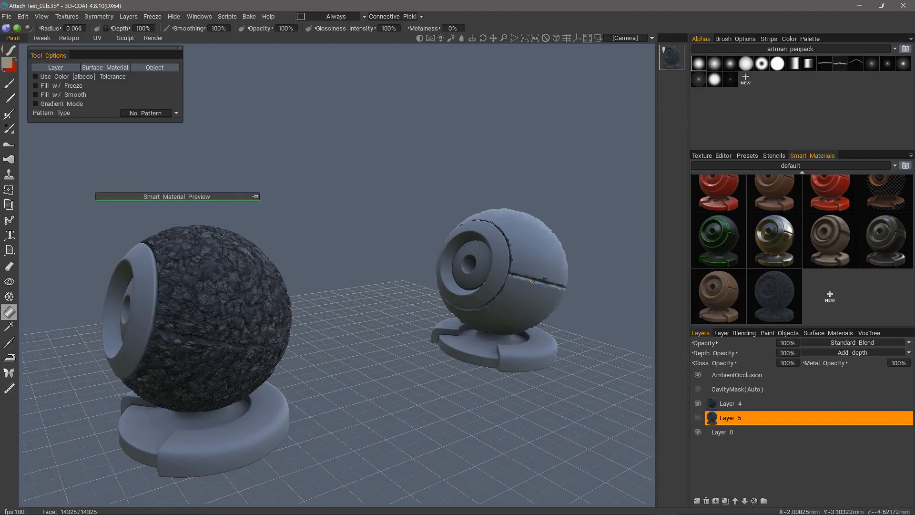
Step: Turn off the displaced mesh display and make Layer 5 visible again
click(42, 17)
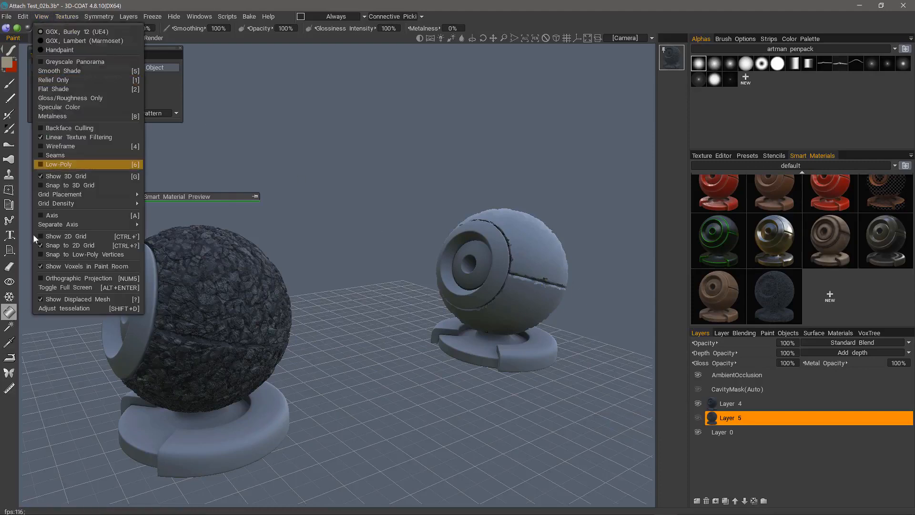
click(54, 303)
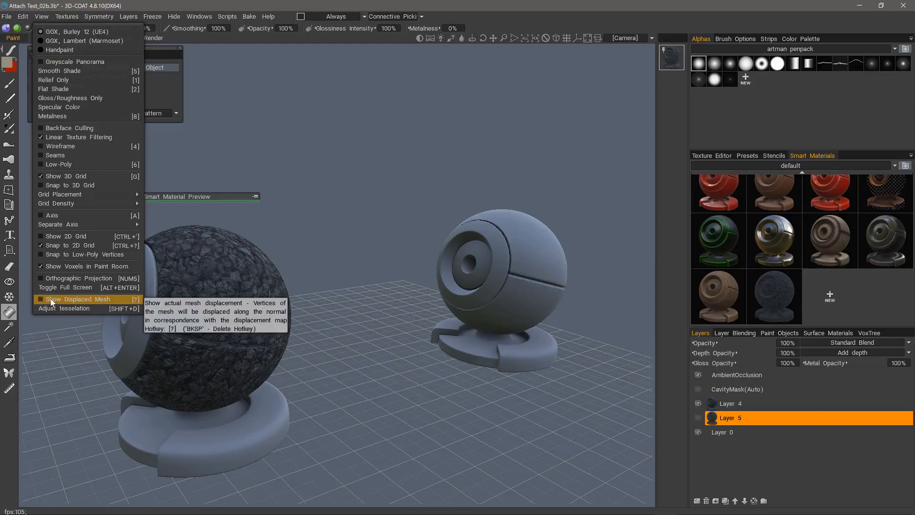
click(51, 301)
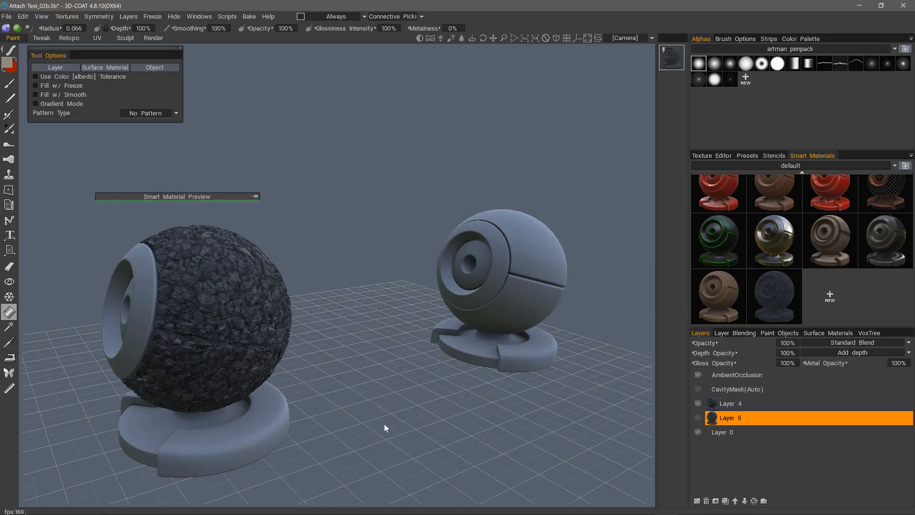
click(699, 419)
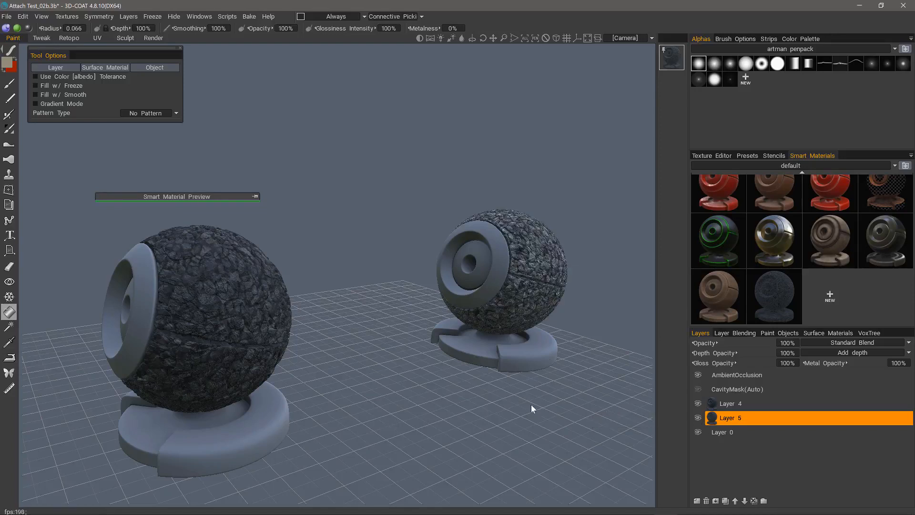
mouse_move(531, 387)
mouse_down()
mouse_move(533, 398)
mouse_move(548, 397)
mouse_move(527, 389)
mouse_up()
Step: Delete Layer 4 and add a new empty layer above Layer 5
click(714, 402)
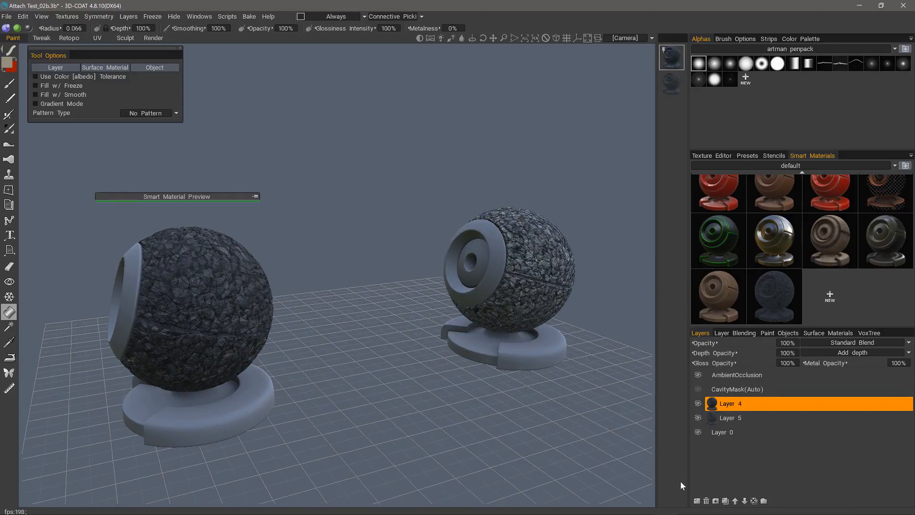
click(706, 500)
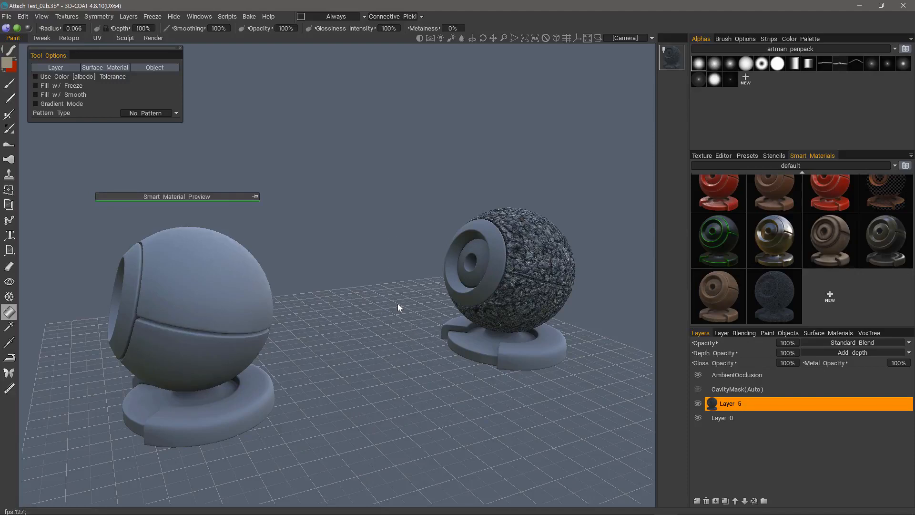
click(696, 501)
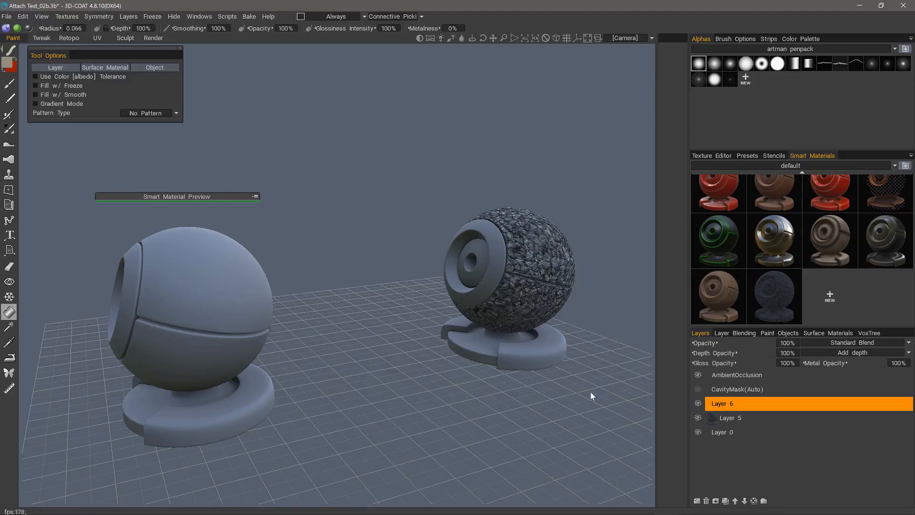
Step: Copy the gravel smart material attached to Layer 5 from the material history
shift+click(720, 419)
click(730, 421)
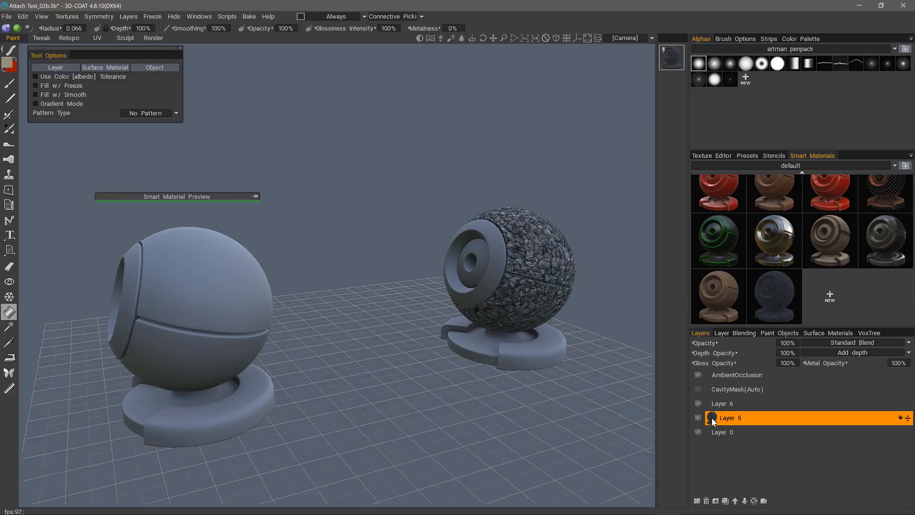
right_click(672, 56)
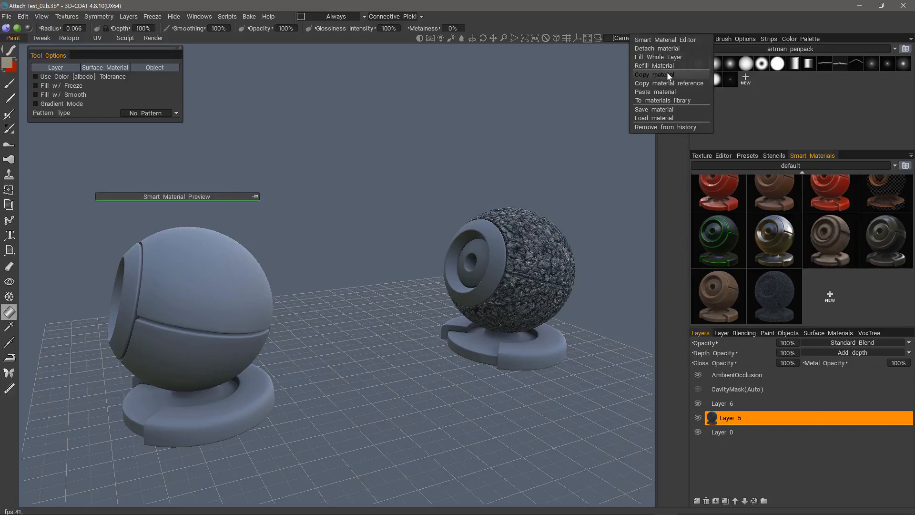
click(660, 76)
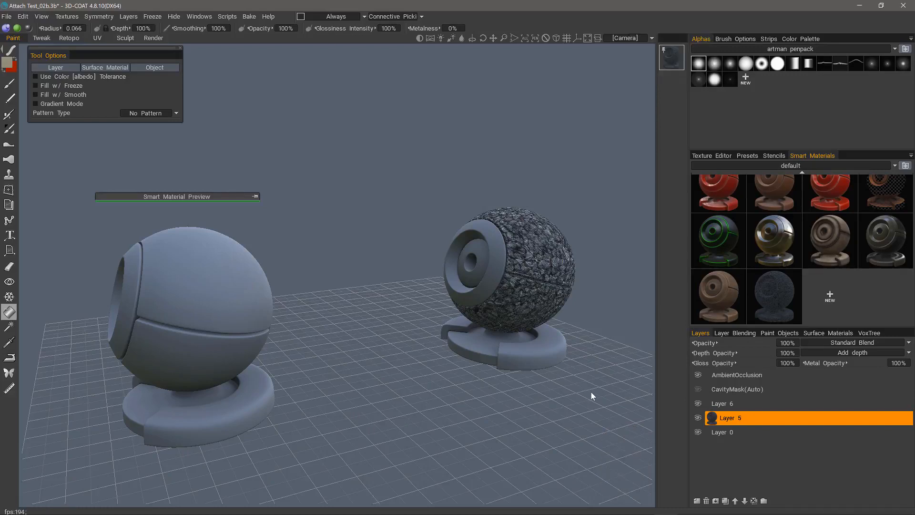
Step: Attach a pasted copy of the gravel material to Layer 6 and fill the plain sphere of the nearer model with it
click(723, 403)
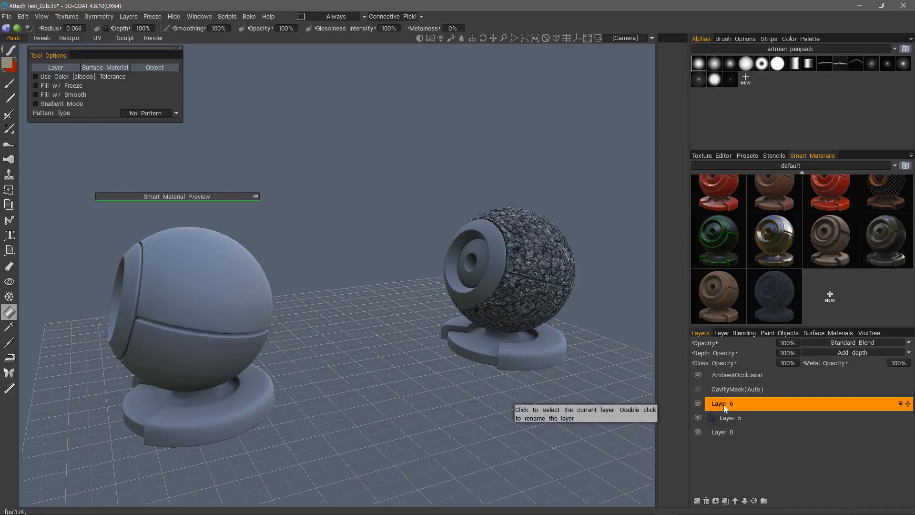
right_click(671, 60)
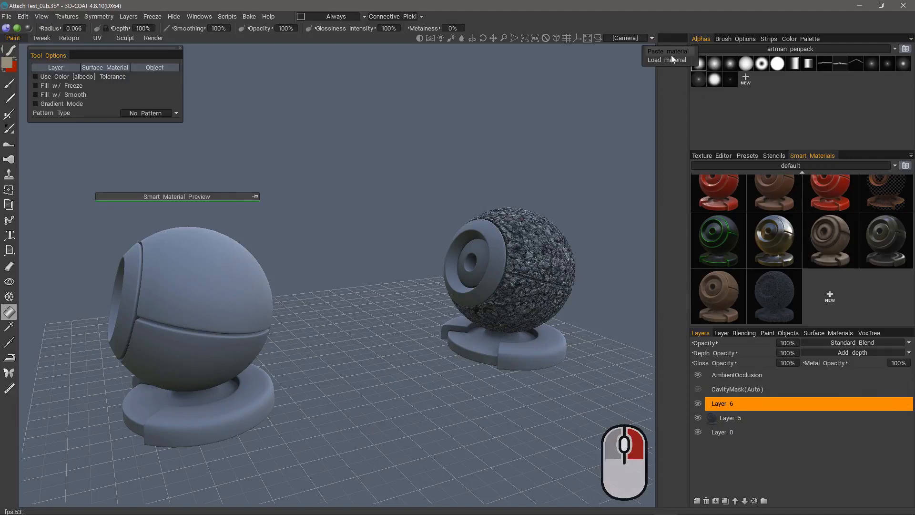
click(673, 52)
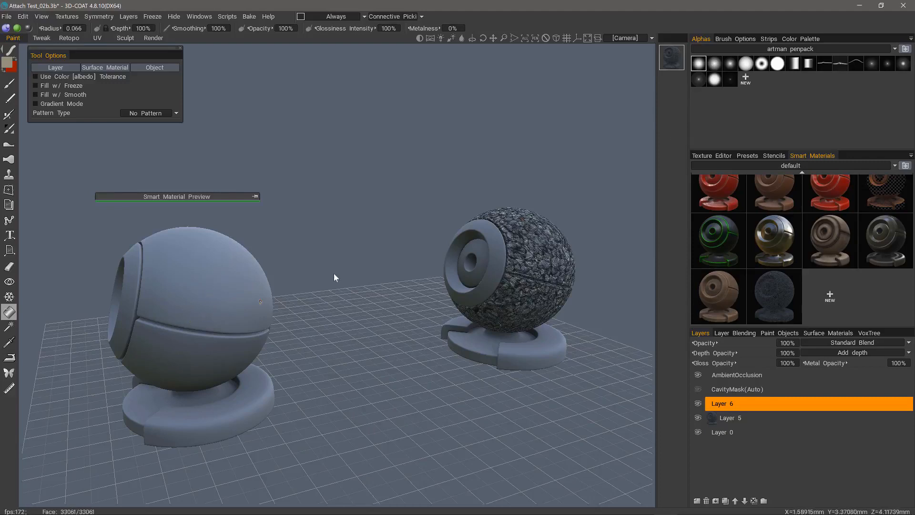
right_click(672, 58)
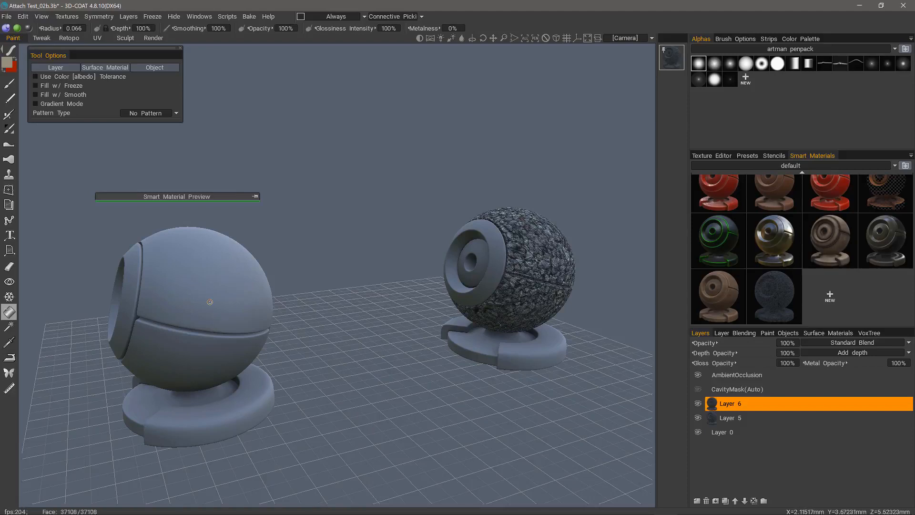
click(206, 305)
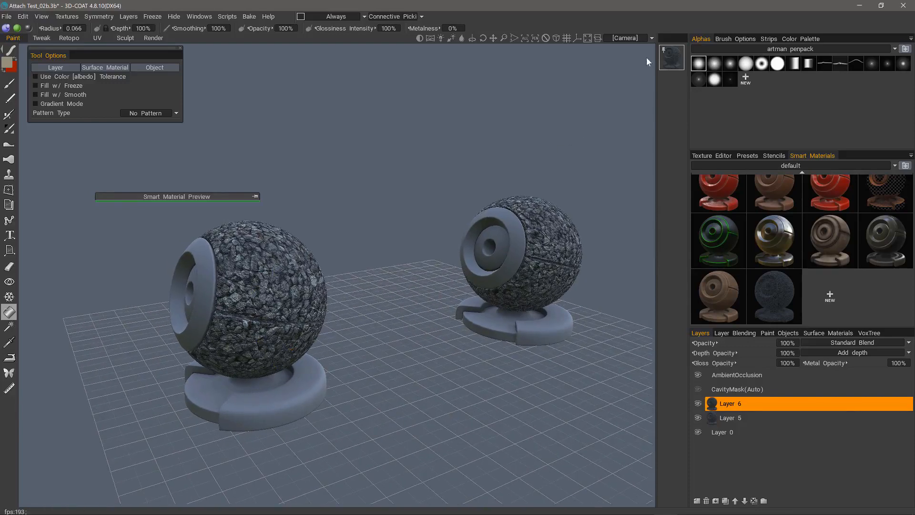
Step: Recolor the gravel material attached to Layer 6 green with hue 104, saturation 66% and lightness 99%, and save it
right_click(673, 55)
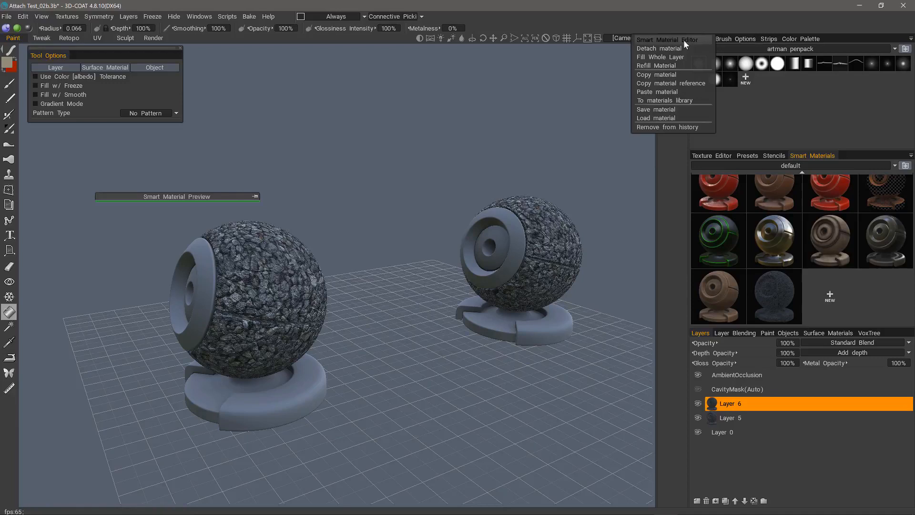
click(684, 42)
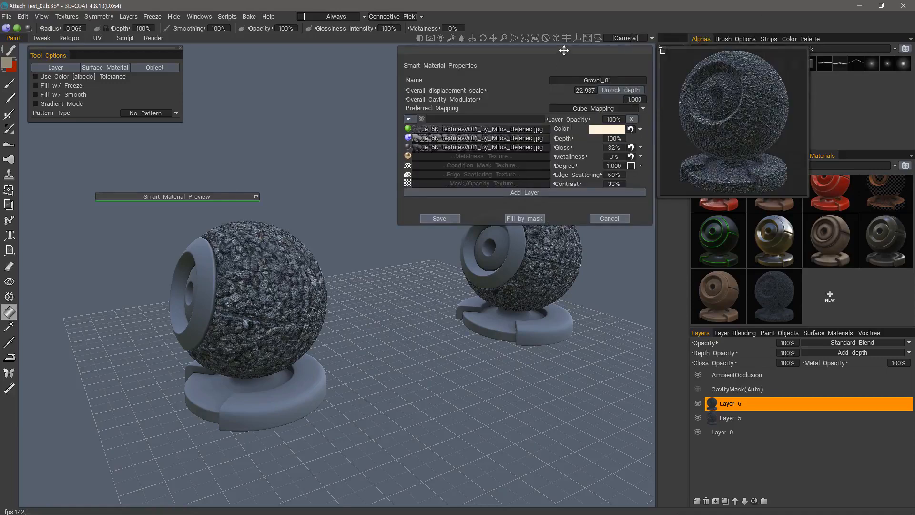
drag(564, 51, 460, 92)
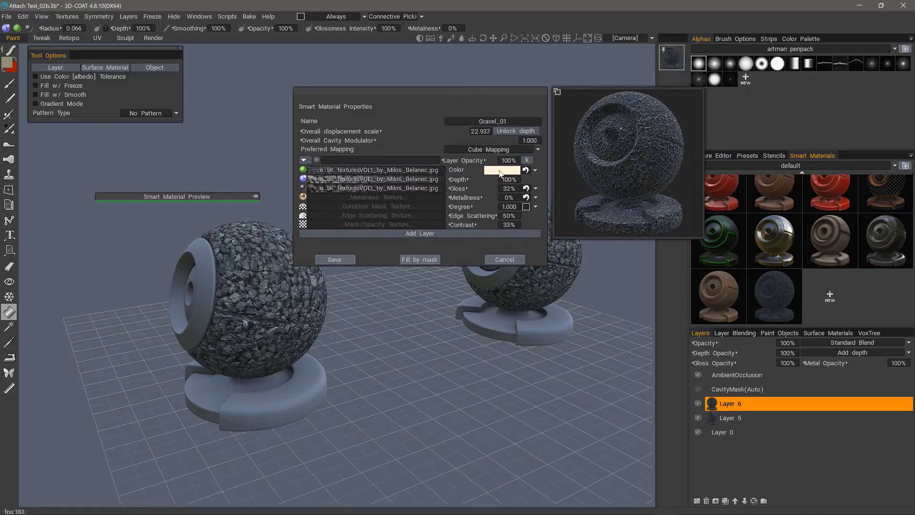
click(501, 170)
click(302, 223)
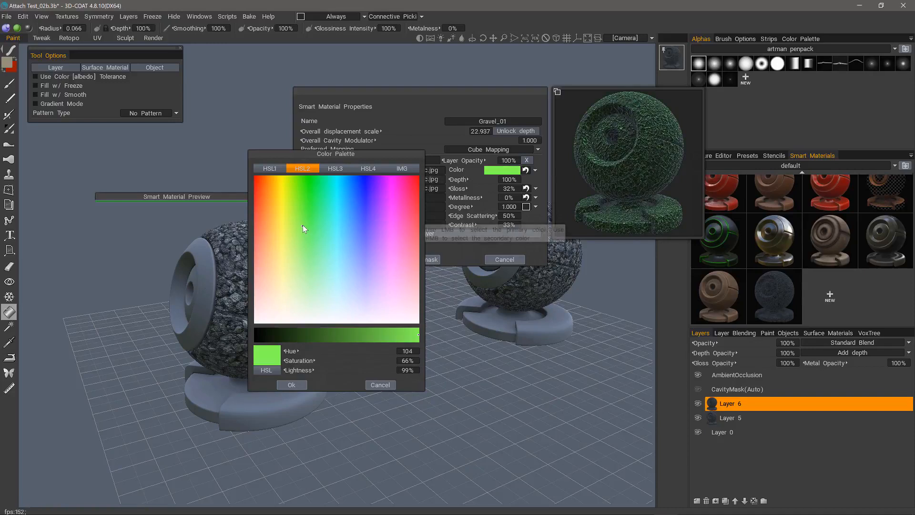
click(293, 385)
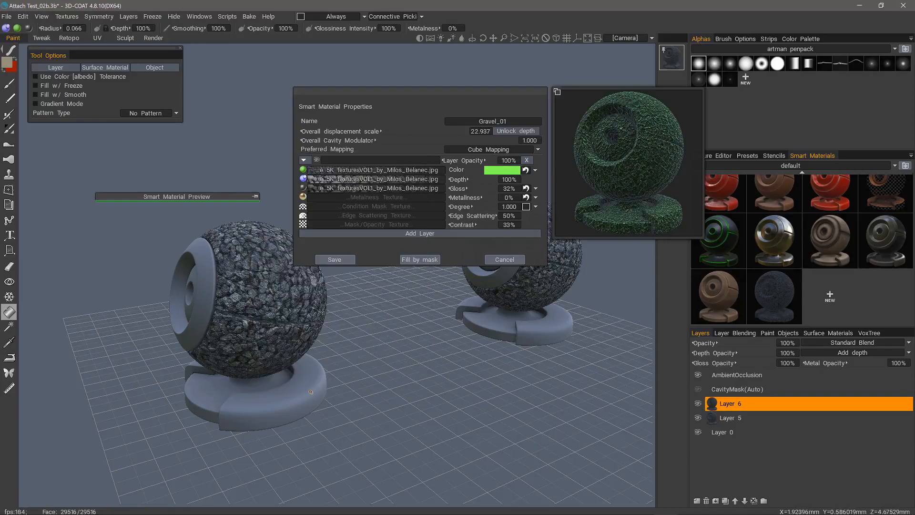
click(348, 261)
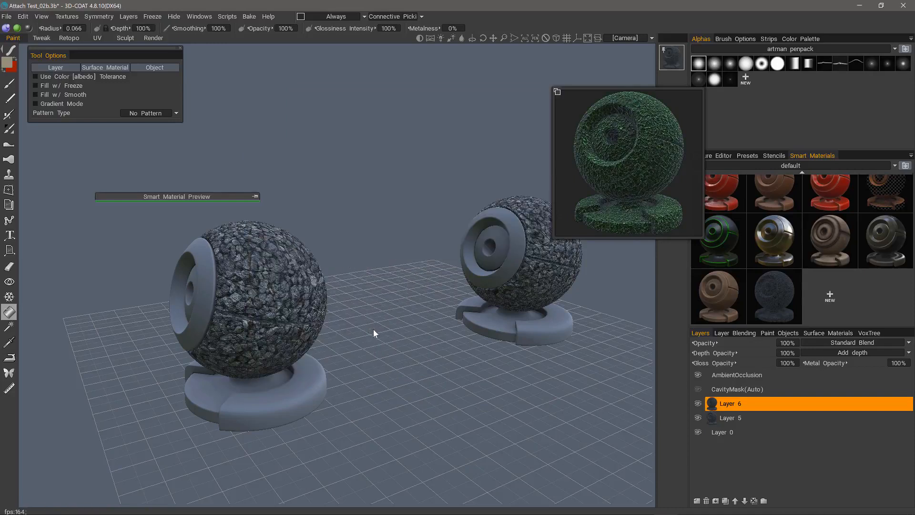
click(373, 329)
drag(371, 245, 364, 263)
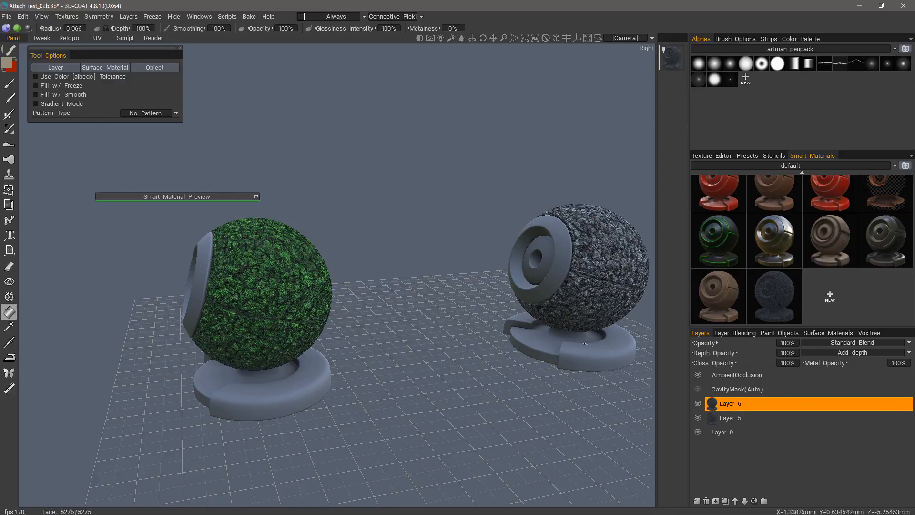
drag(414, 349, 441, 347)
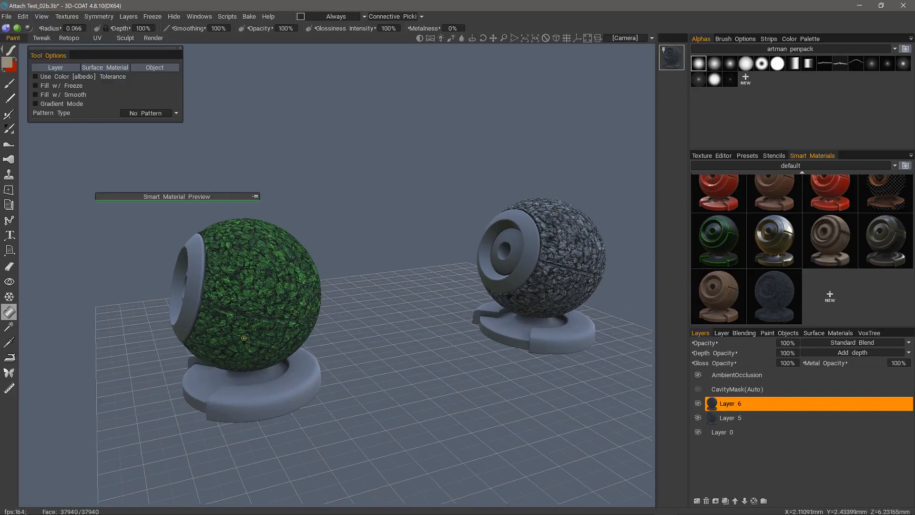
drag(244, 338, 539, 235)
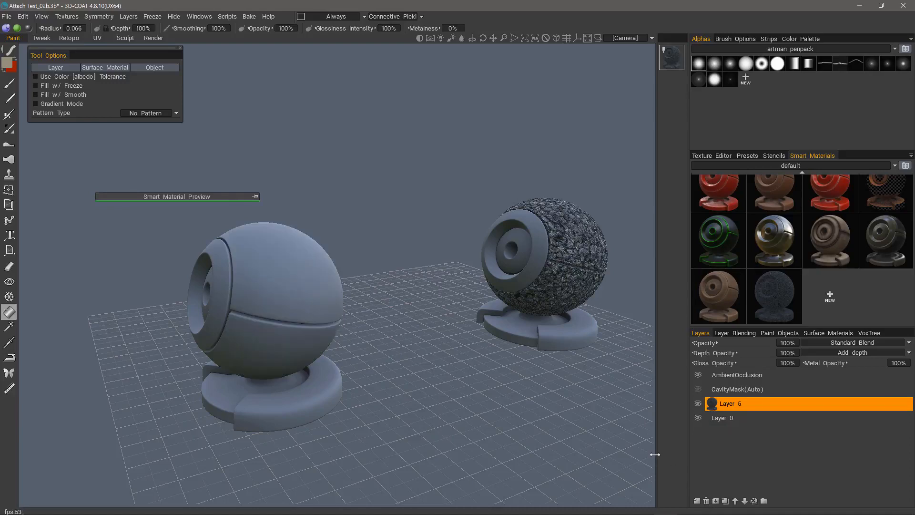
Step: Add a new empty layer above Layer 5 and copy a reference to the gravel material attached to Layer 5
drag(405, 386, 433, 362)
click(698, 501)
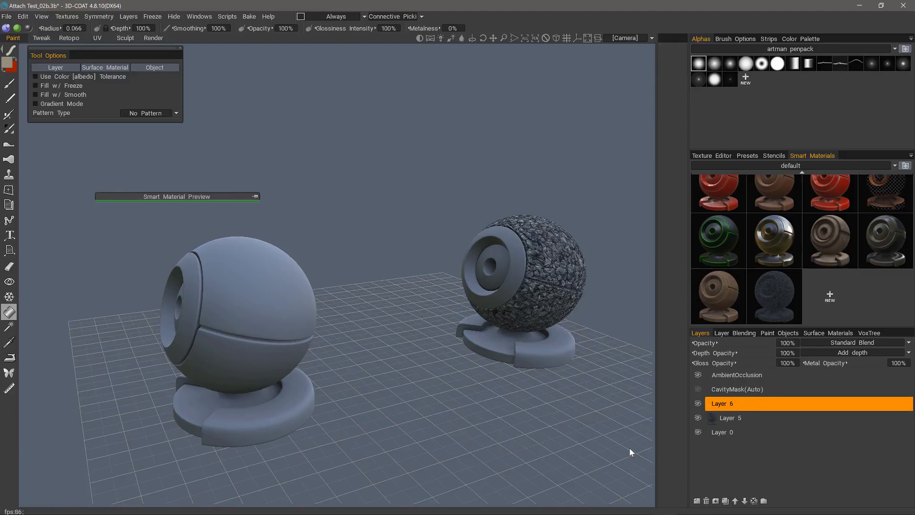
drag(630, 448, 663, 431)
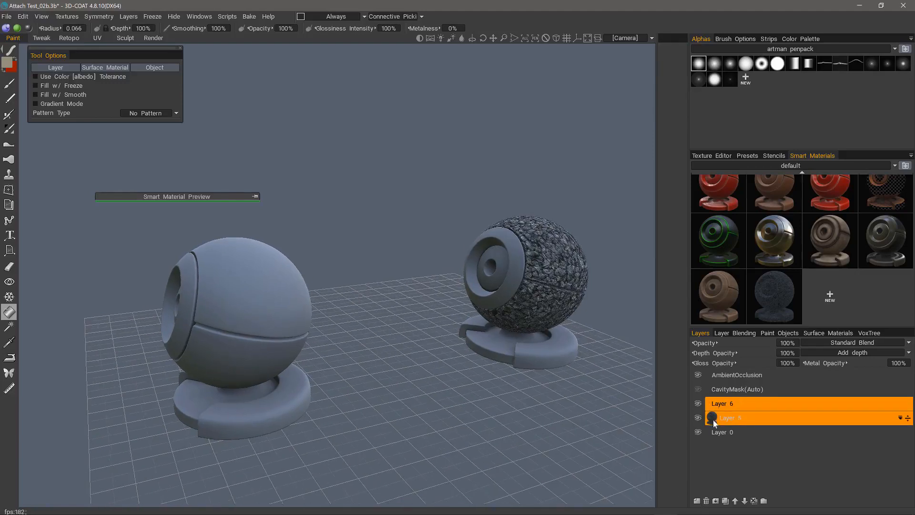
click(713, 419)
right_click(711, 418)
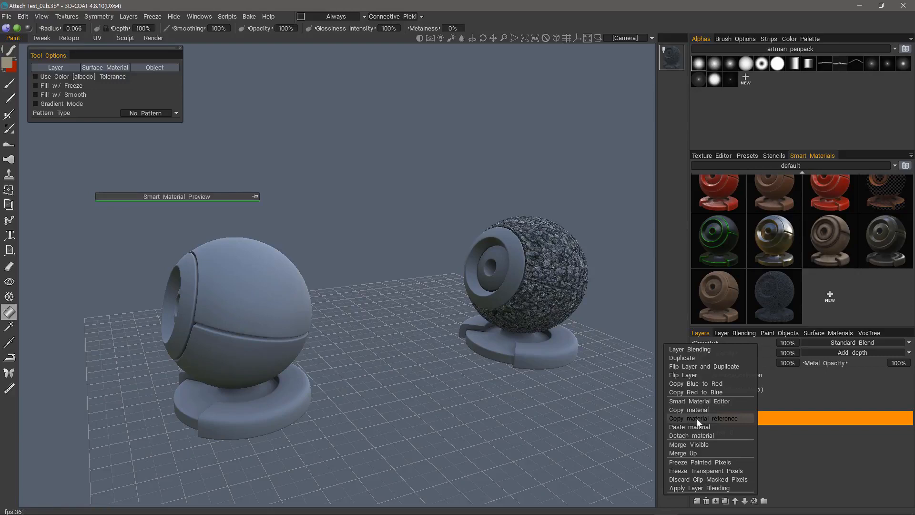
click(697, 418)
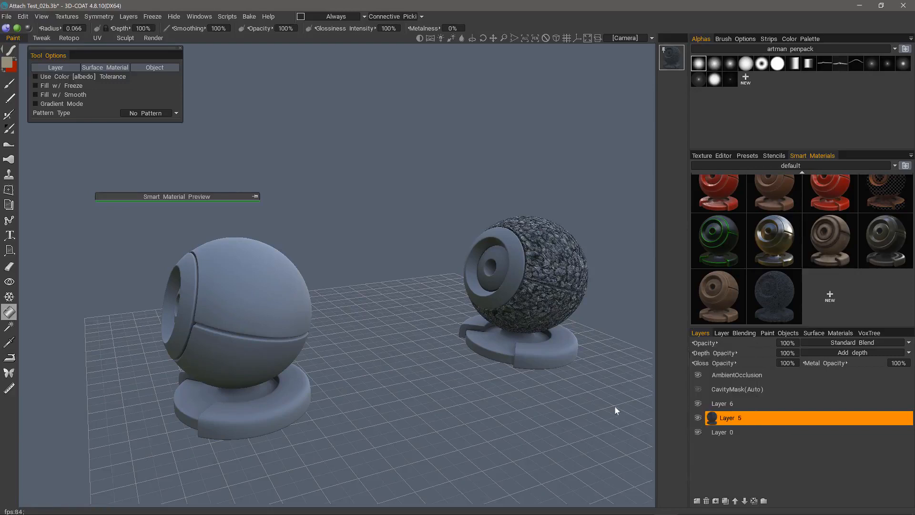
Step: Attach the referenced gravel material to Layer 6 and fill the plain sphere of the nearer model with it
click(726, 405)
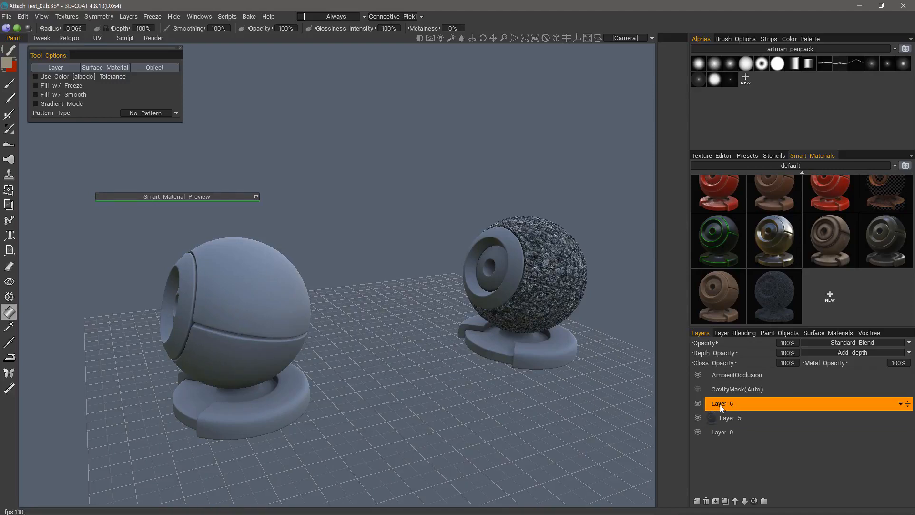
right_click(671, 65)
click(673, 61)
right_click(671, 57)
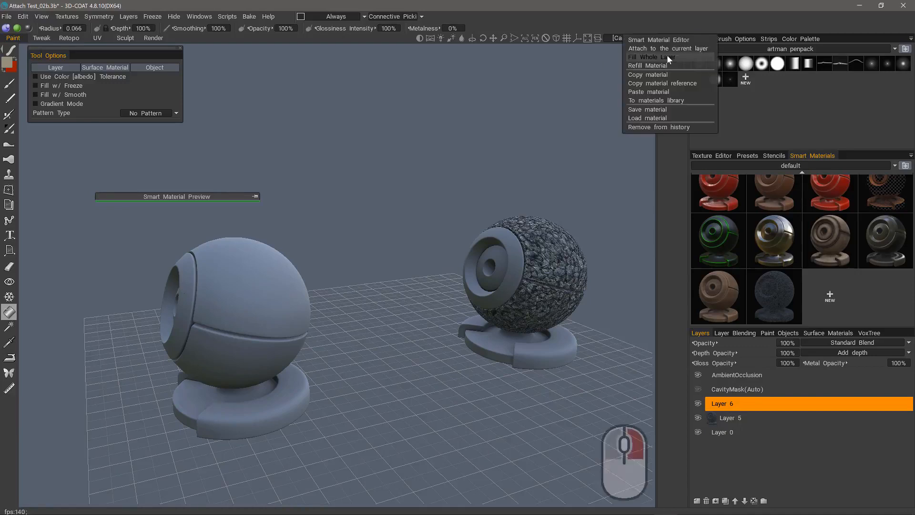
click(656, 48)
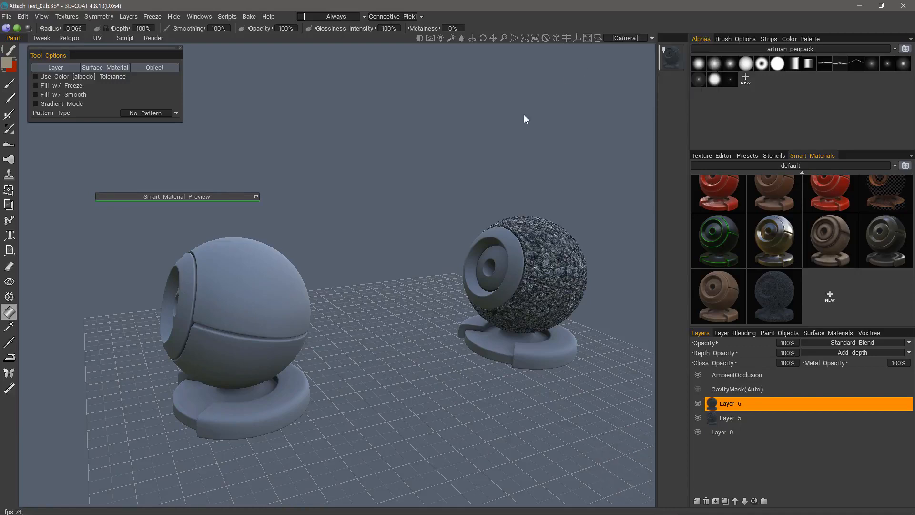
click(313, 399)
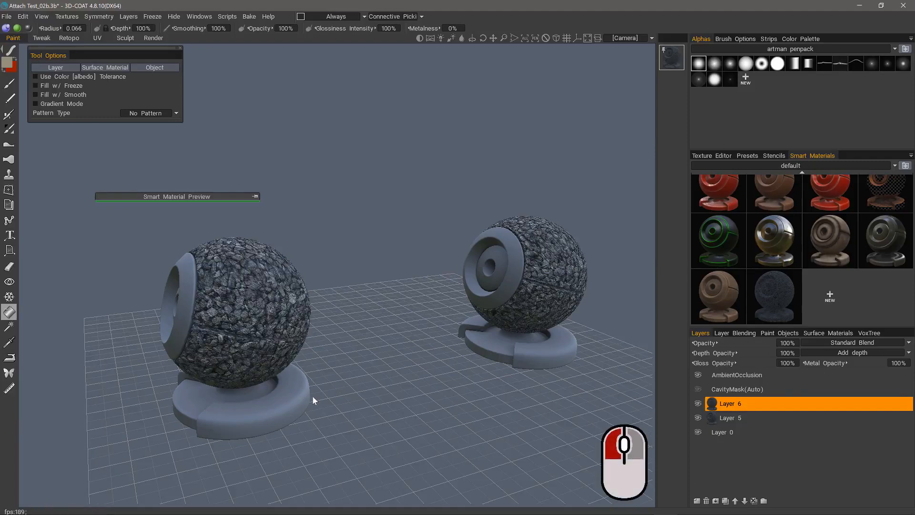
Step: Recolor the shared gravel material bright red with hue about 357 and saturation about 96%, and save it
ctrl+click(715, 417)
click(714, 418)
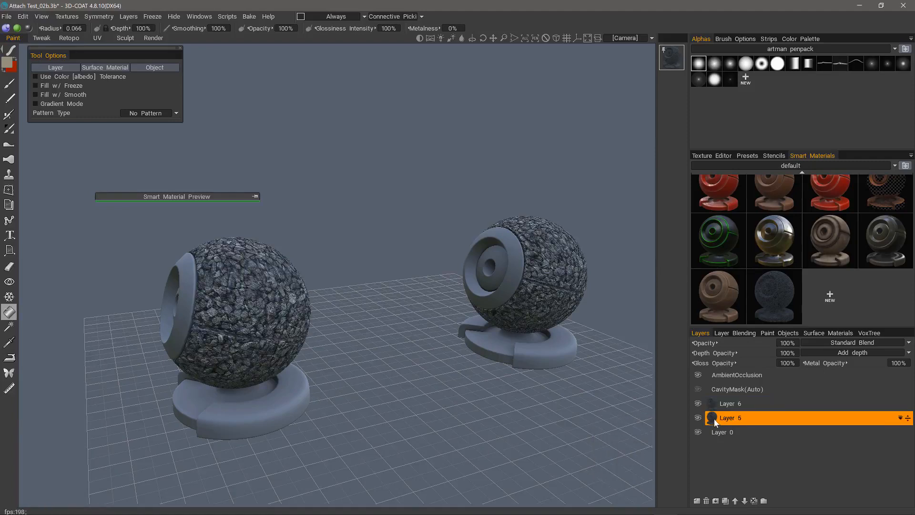
right_click(673, 56)
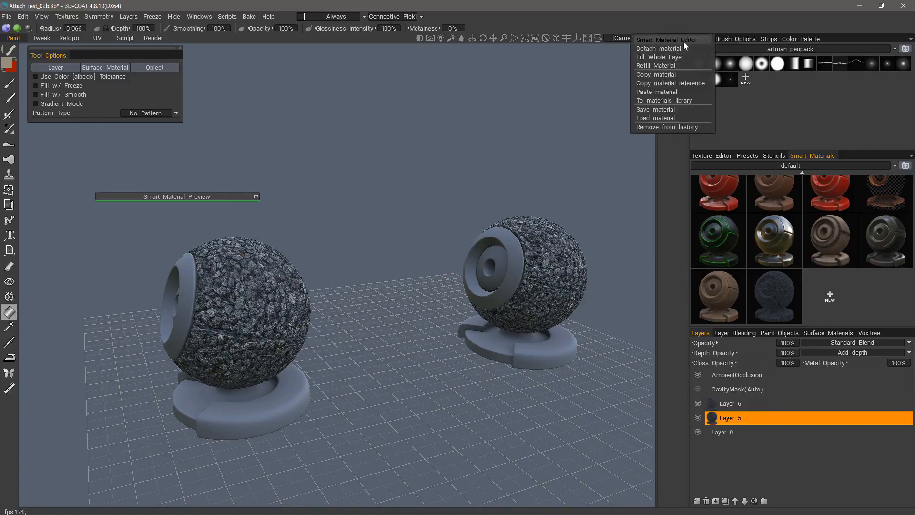
click(684, 41)
click(598, 129)
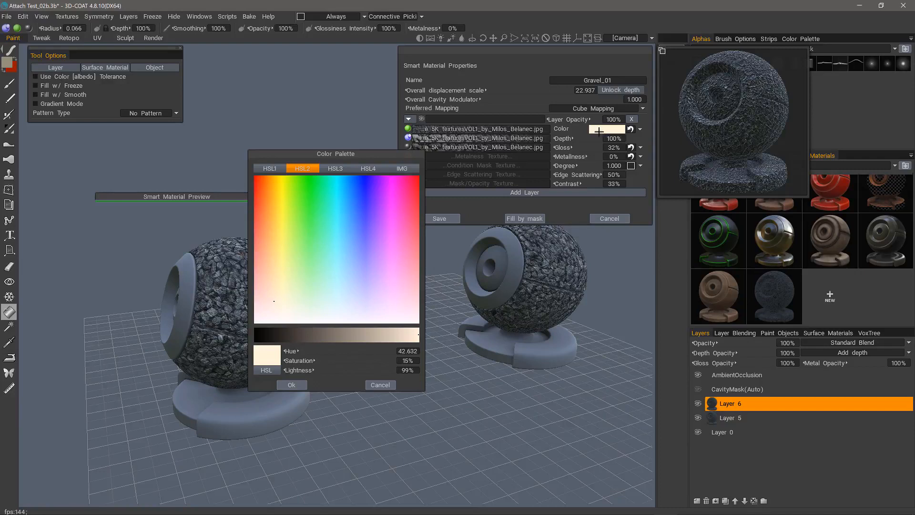
drag(343, 231, 417, 193)
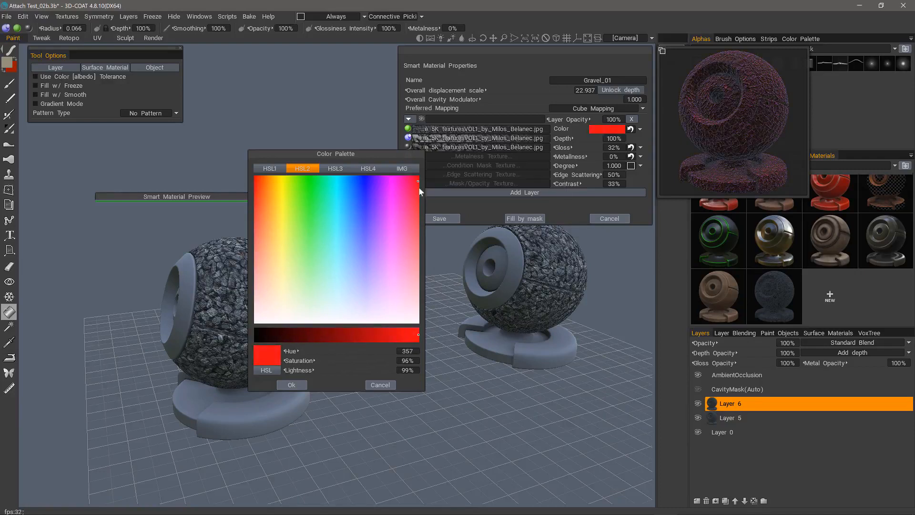
click(298, 385)
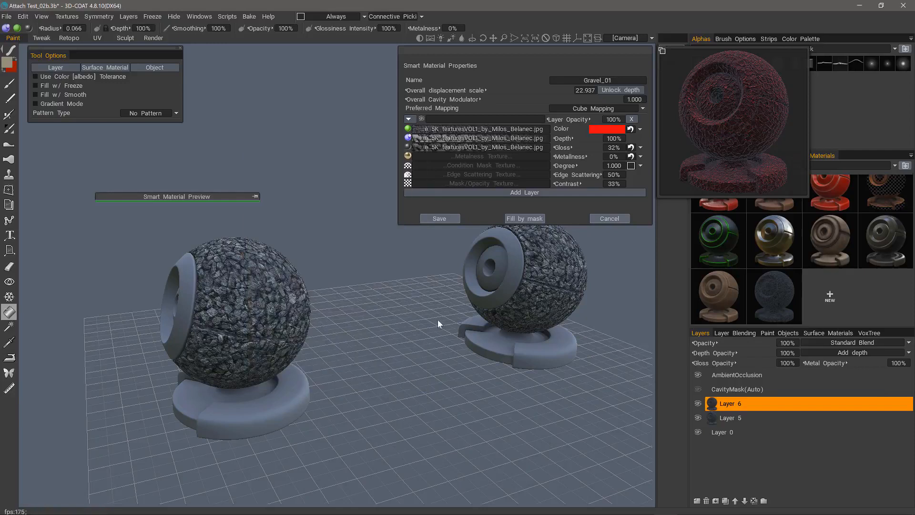
click(440, 217)
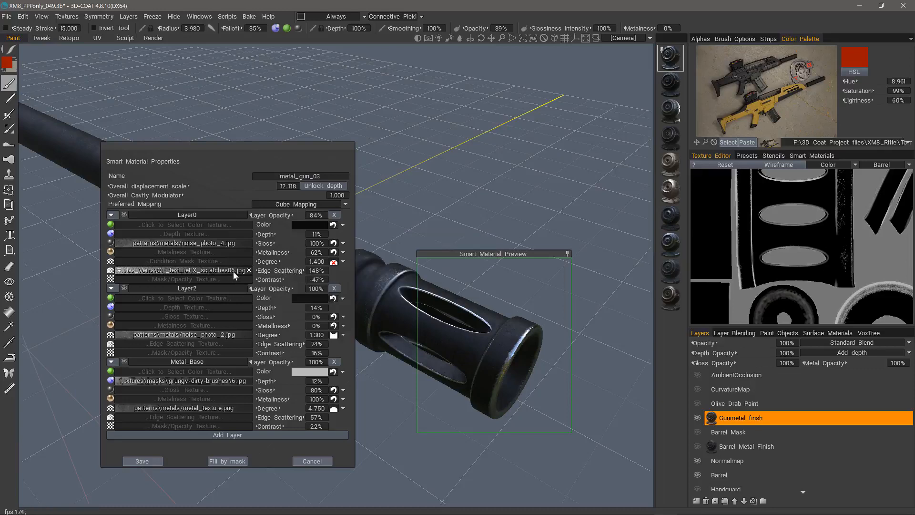
Step: Try Degree 1.200, Edge Scattering 106% and Contrast -43% without an edge scattering texture on Layer0 of metal_gun_03, and discard the edits
mouse_move(162, 273)
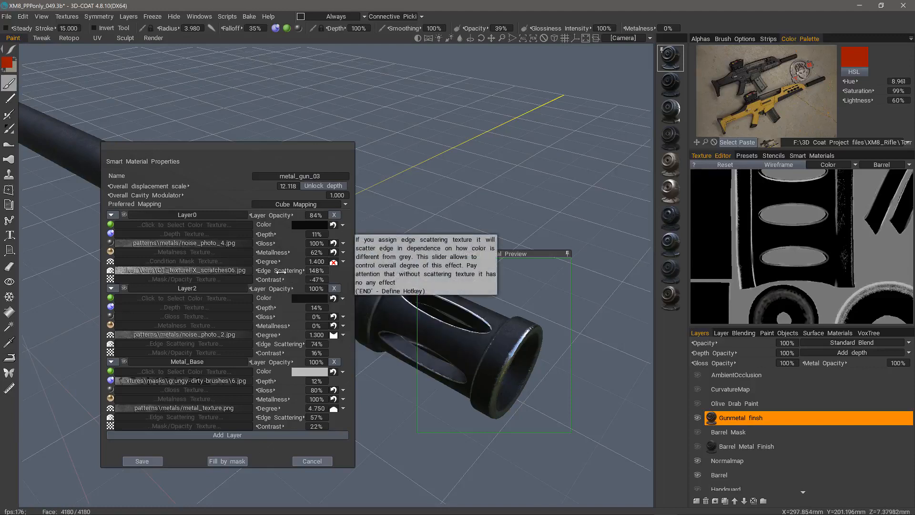
mouse_move(272, 262)
mouse_down()
mouse_move(289, 263)
mouse_move(256, 262)
mouse_move(269, 261)
mouse_up()
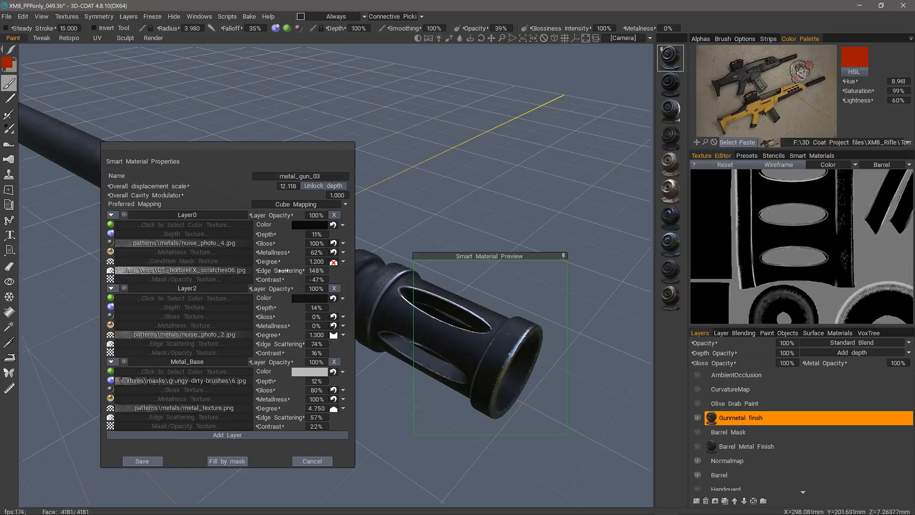
drag(279, 271, 251, 276)
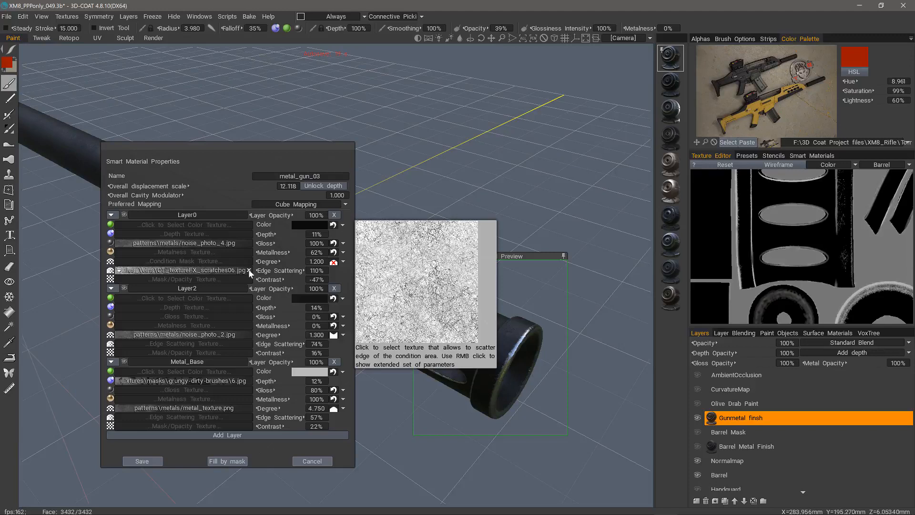
click(249, 271)
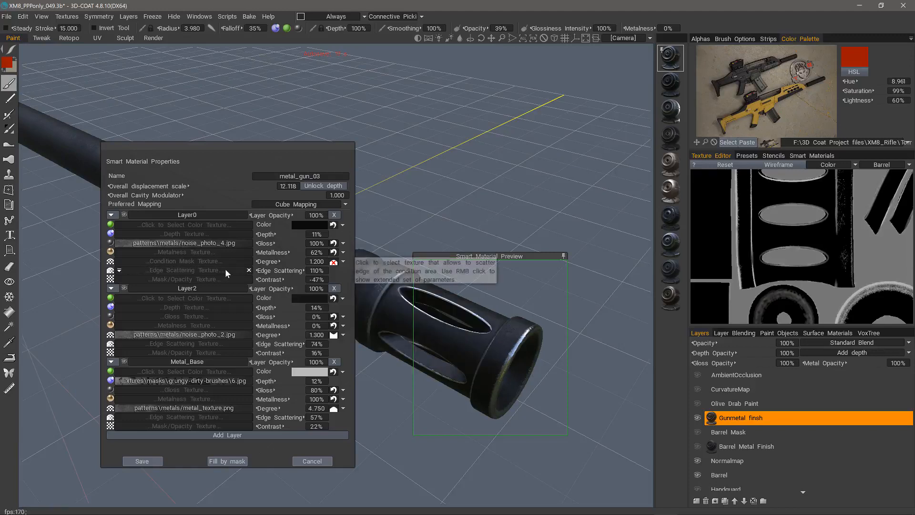
mouse_move(302, 276)
mouse_down()
mouse_move(279, 271)
mouse_move(300, 270)
mouse_move(290, 270)
mouse_up()
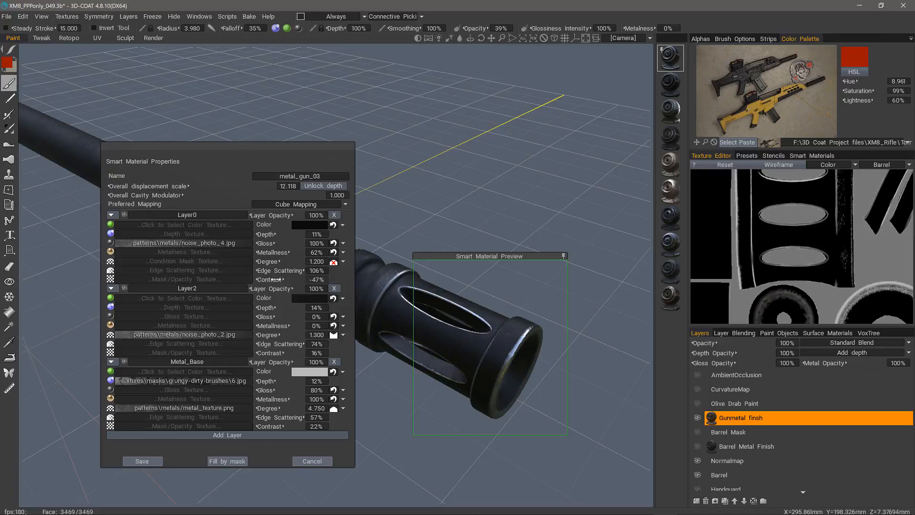
mouse_move(271, 281)
mouse_down()
mouse_move(292, 282)
mouse_move(274, 280)
mouse_up()
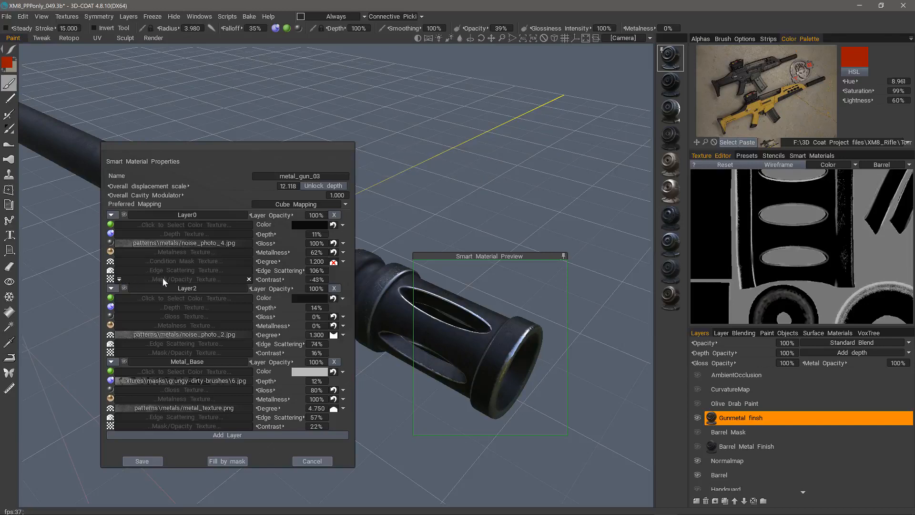
click(314, 460)
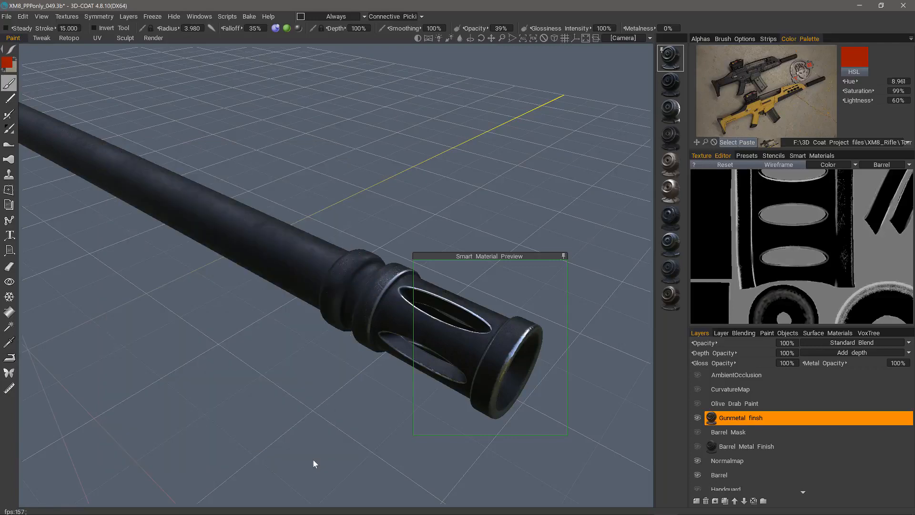